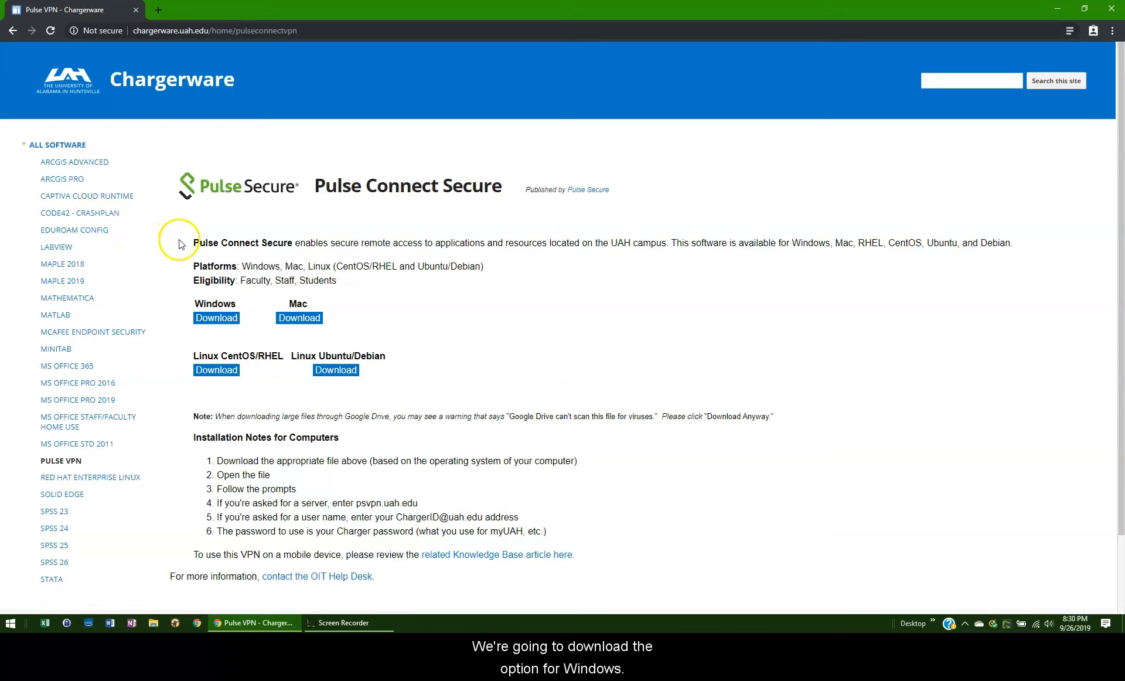
- Download the Windows version of the Pulse Connect Secure installer, ps-pulse-win-9.0r3.0-b1599-64bitinstaller.msi, through Google Drive
click(212, 319)
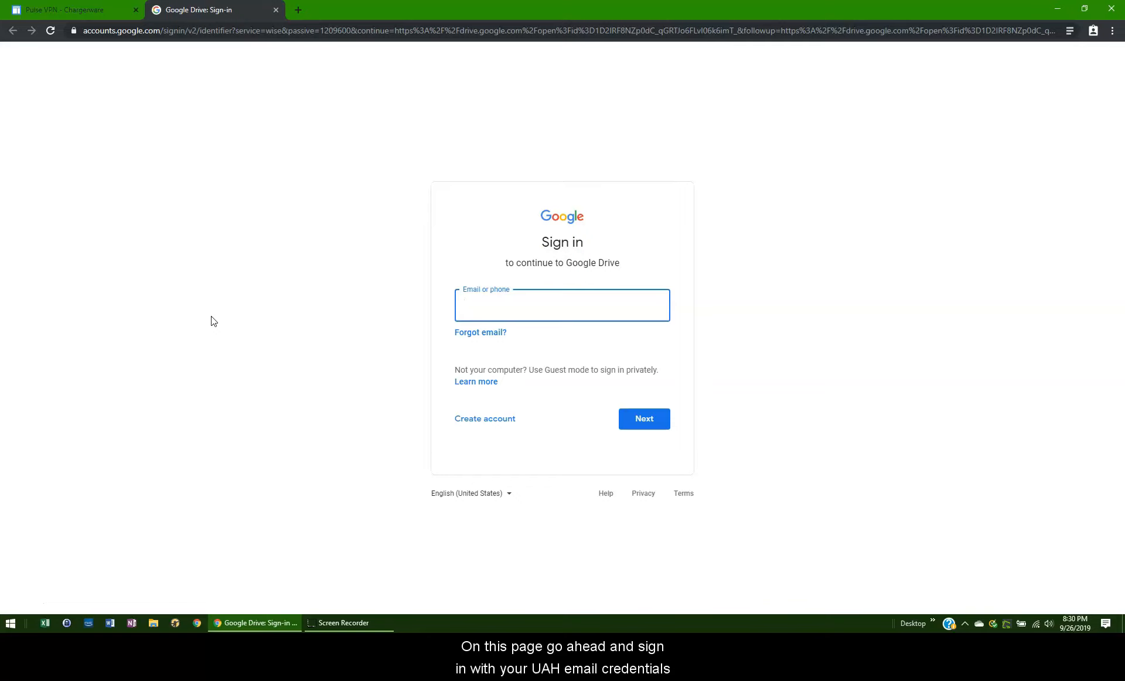
click(25, 607)
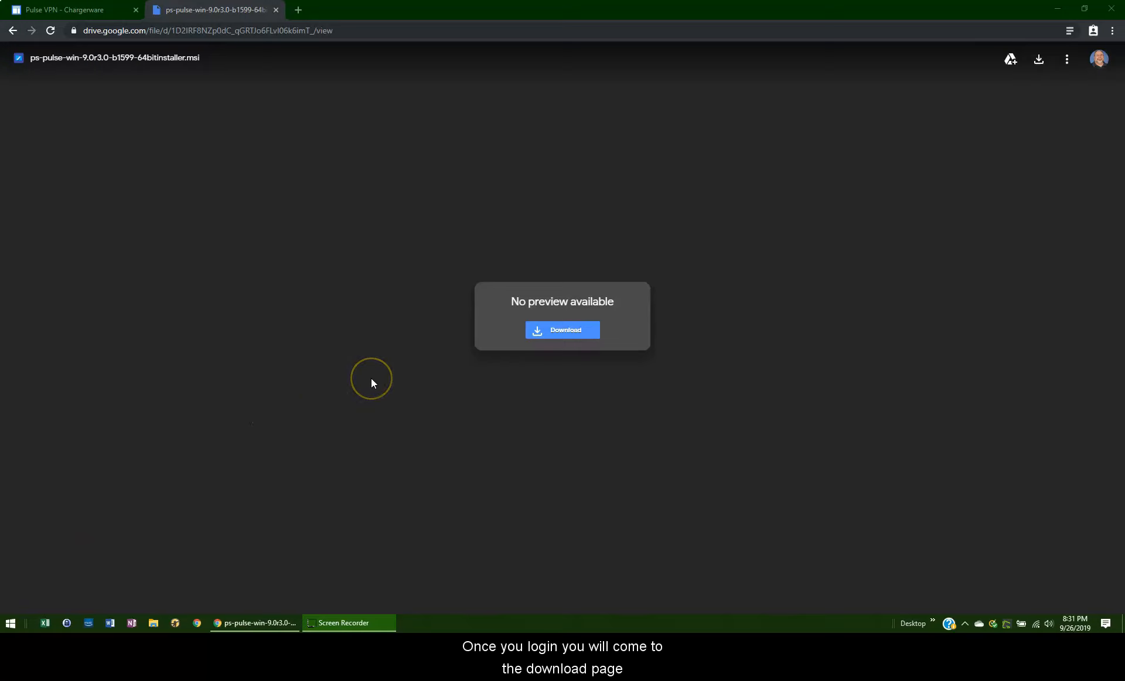
click(561, 338)
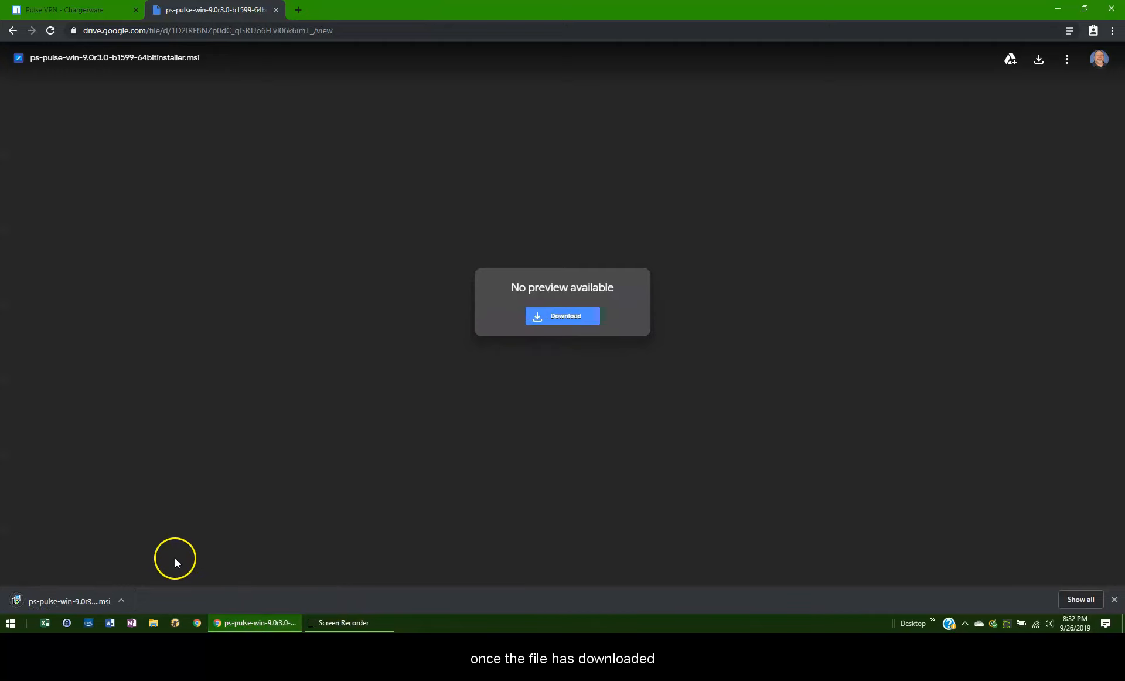
- Open the downloaded Pulse Secure installer and start the installation from its setup wizard
click(120, 598)
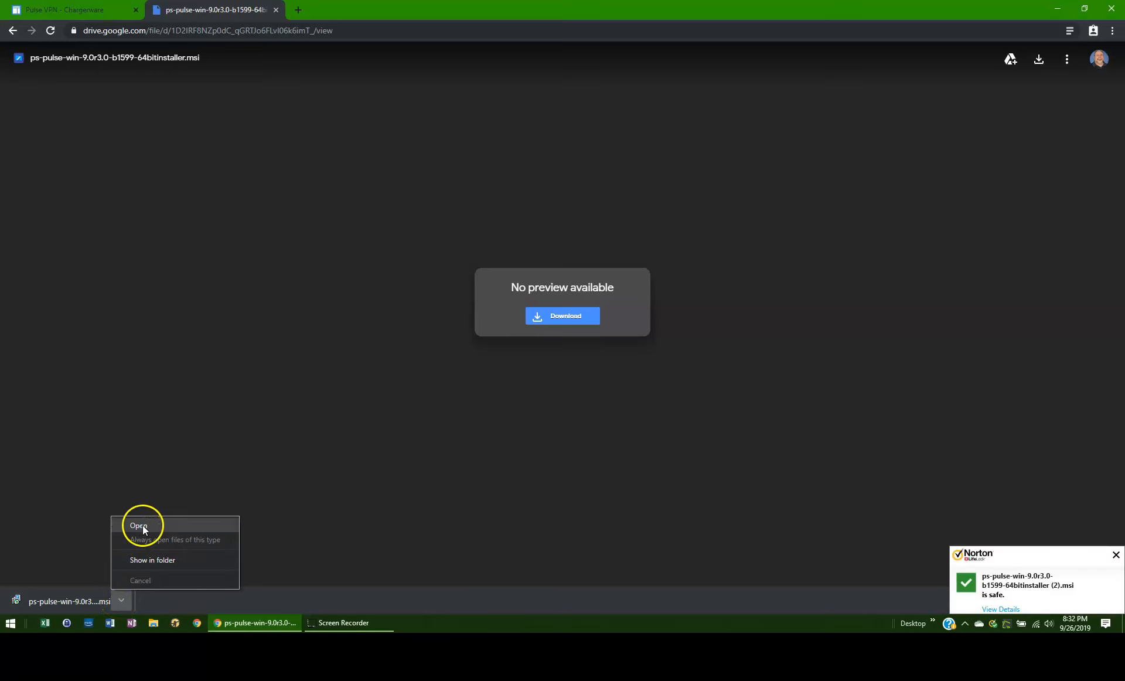
click(143, 525)
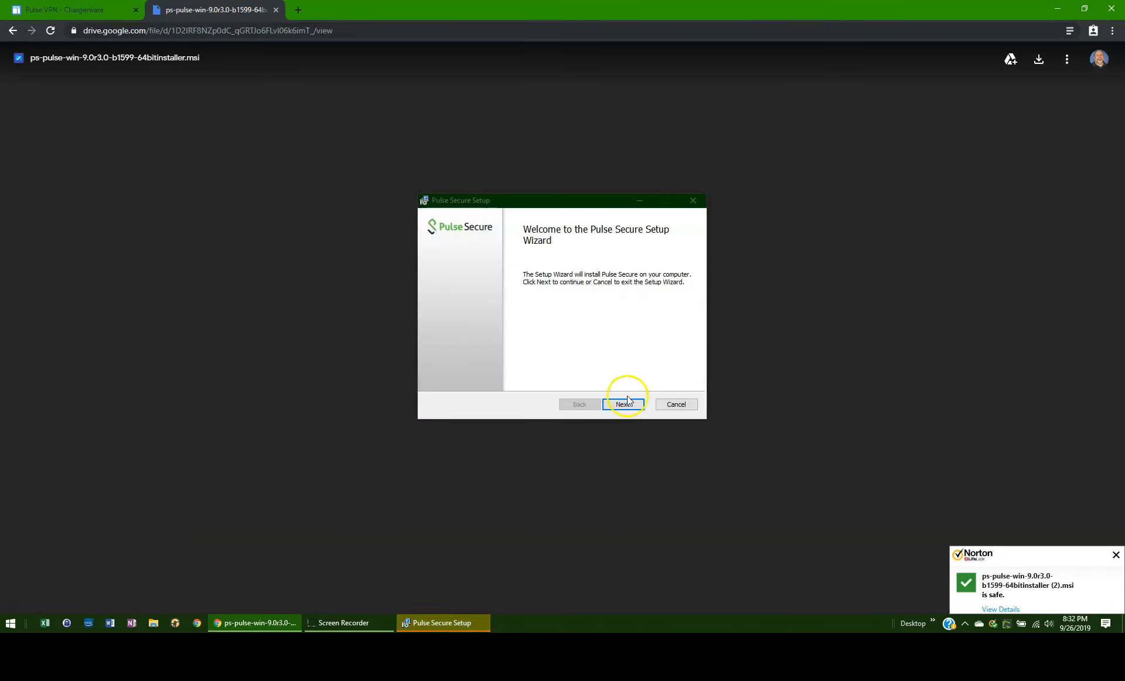
click(624, 405)
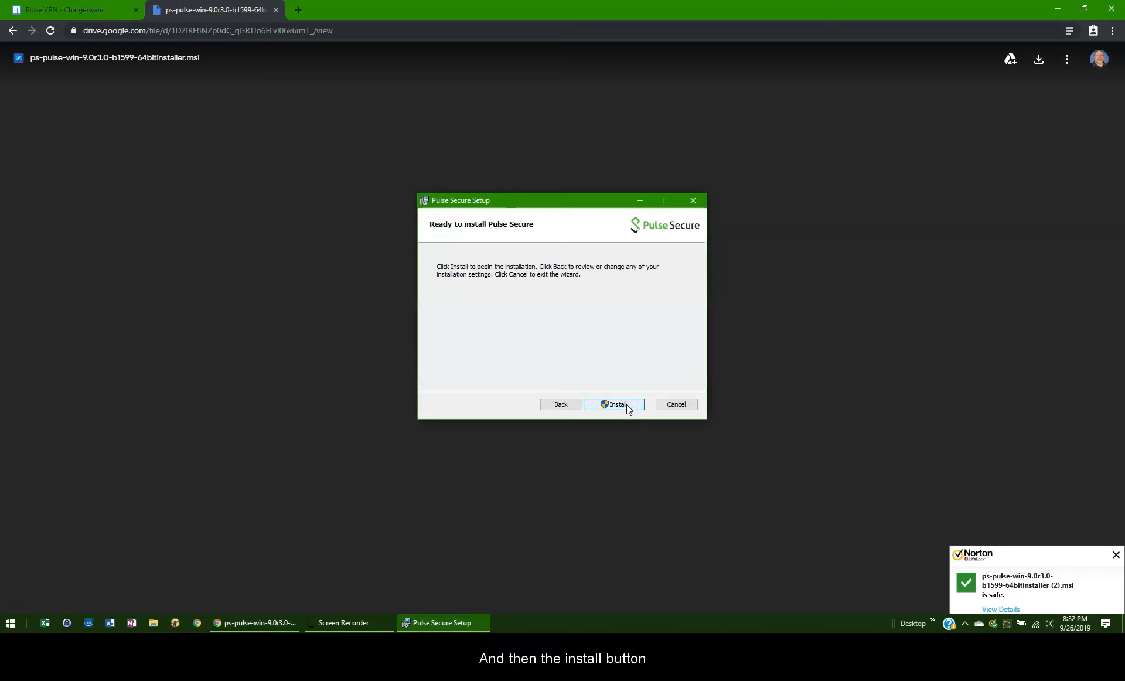
click(626, 404)
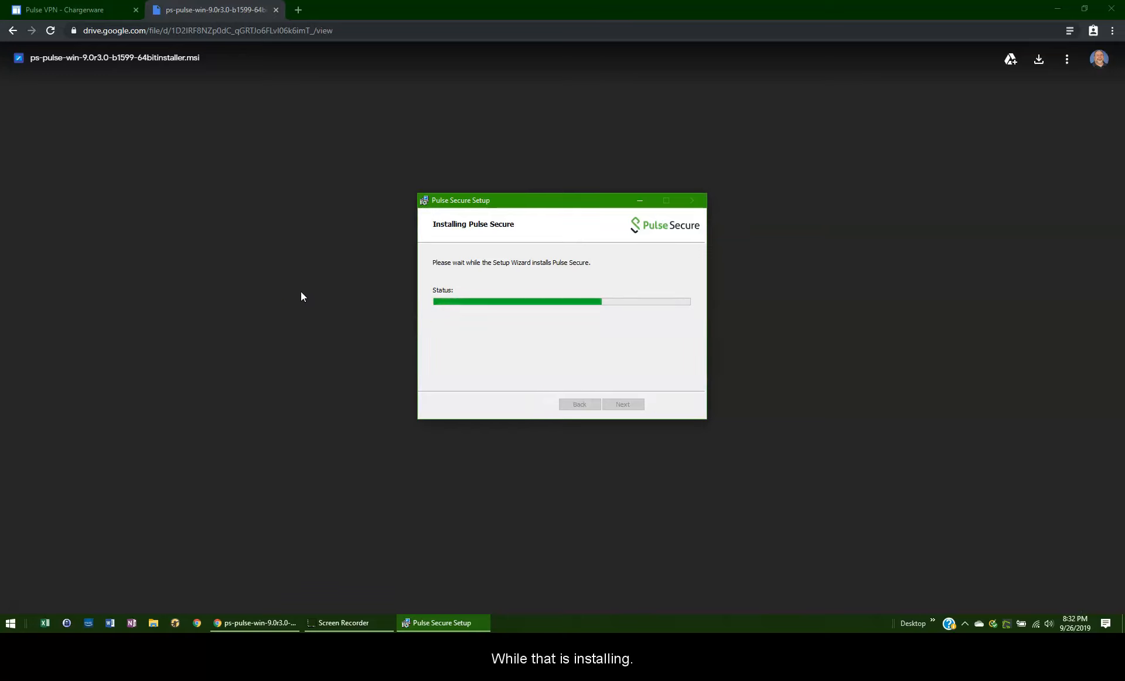
- Copy the server address psvpn.uah.edu from the Chargerware installation notes, closing both the Google Drive and Chargerware pages
click(277, 11)
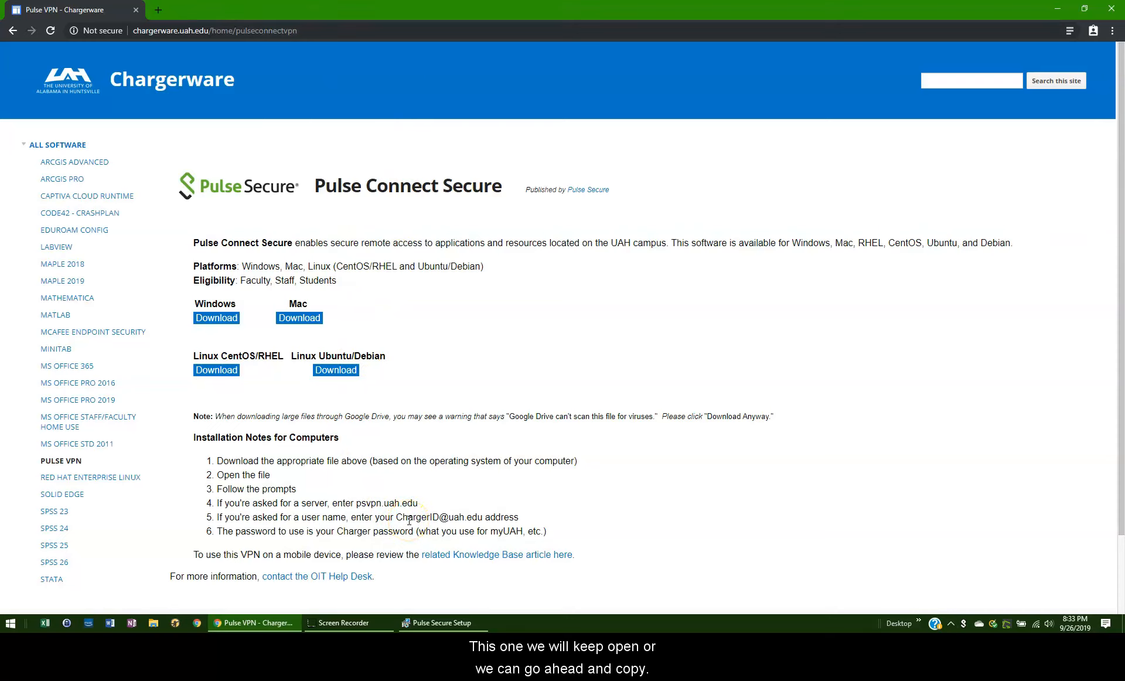
click(356, 504)
drag(357, 503, 418, 501)
key(ctrl+c)
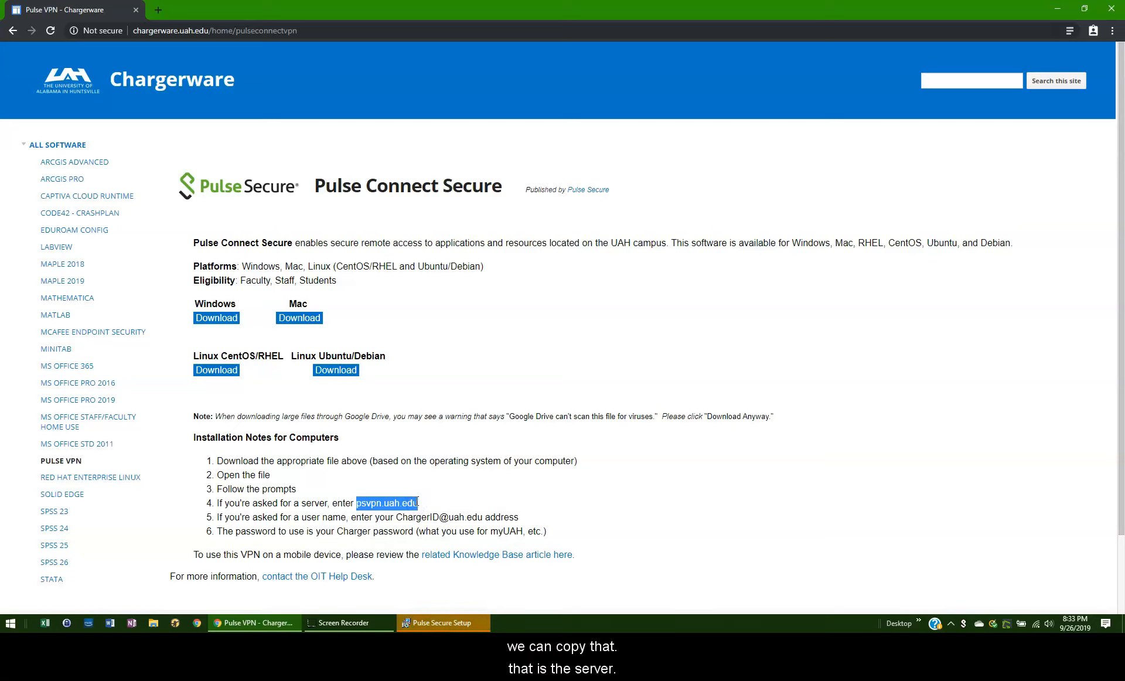
click(412, 419)
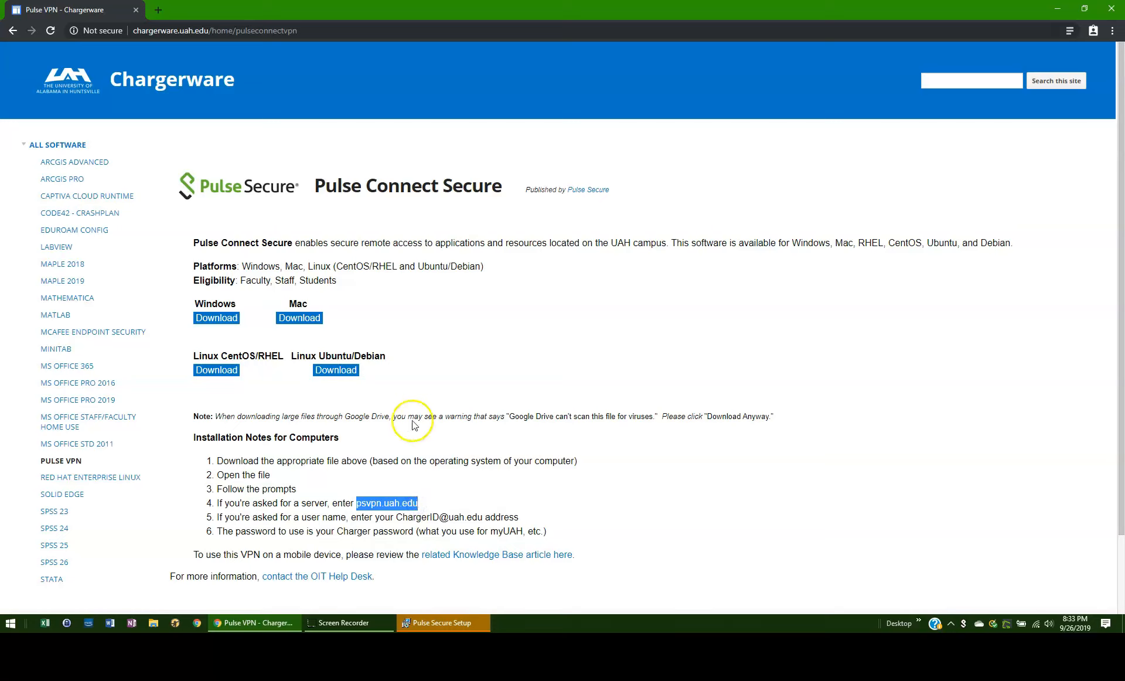
click(136, 11)
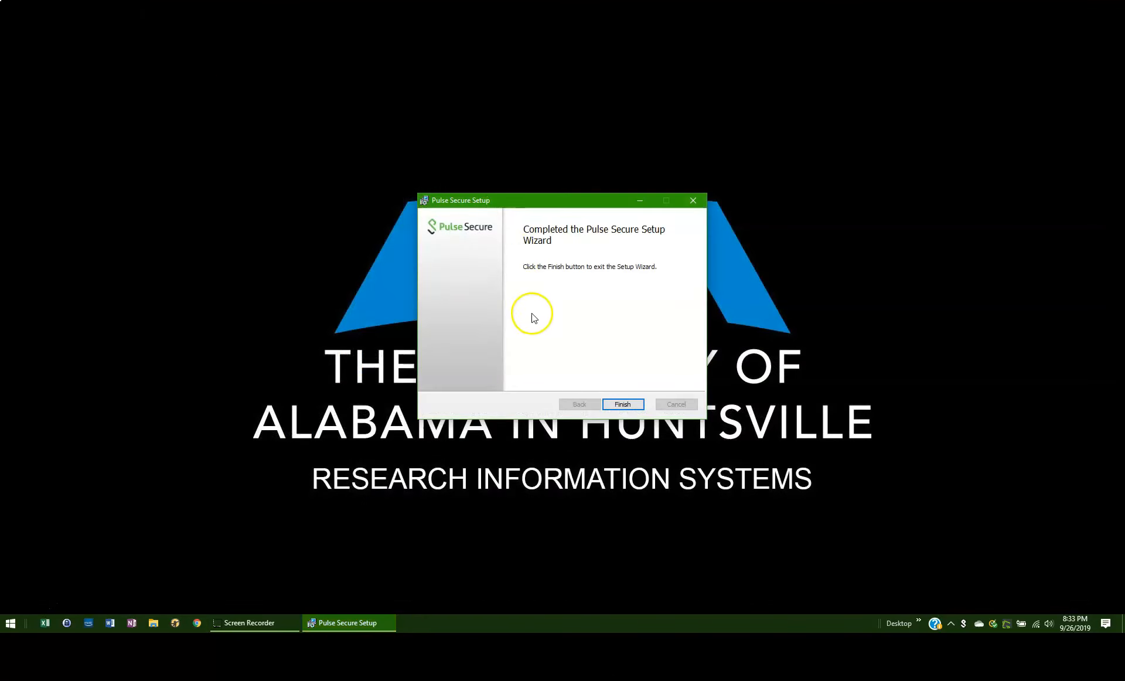
- Finish the Pulse Secure setup wizard and launch the installed Pulse Secure application
click(622, 405)
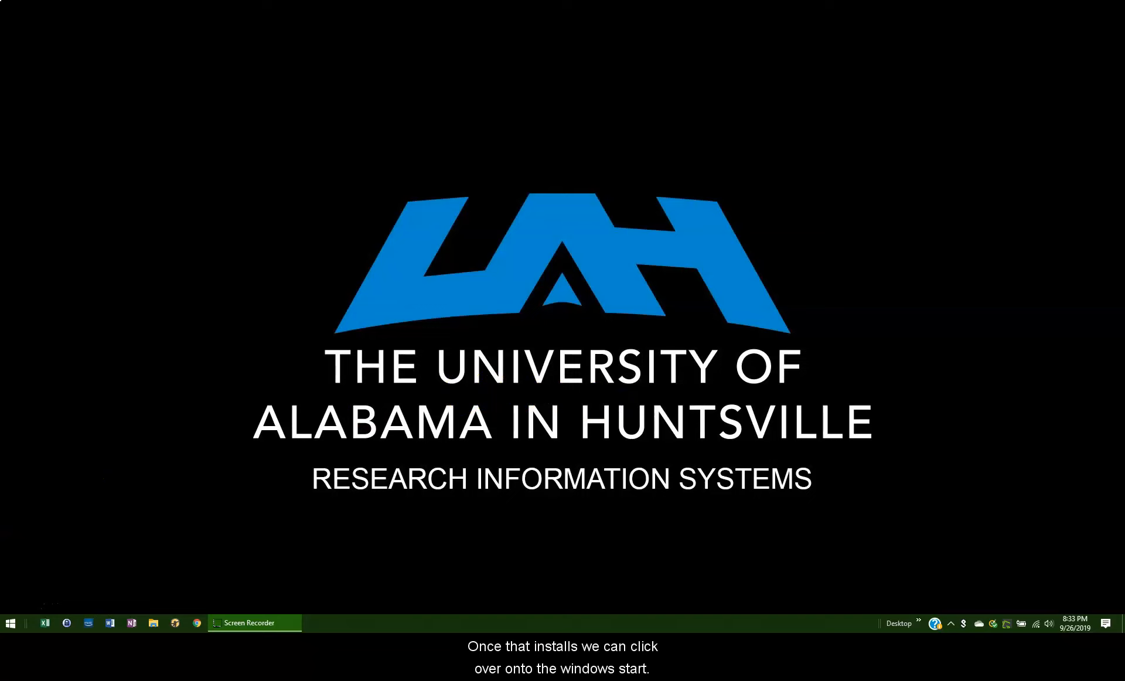
click(10, 624)
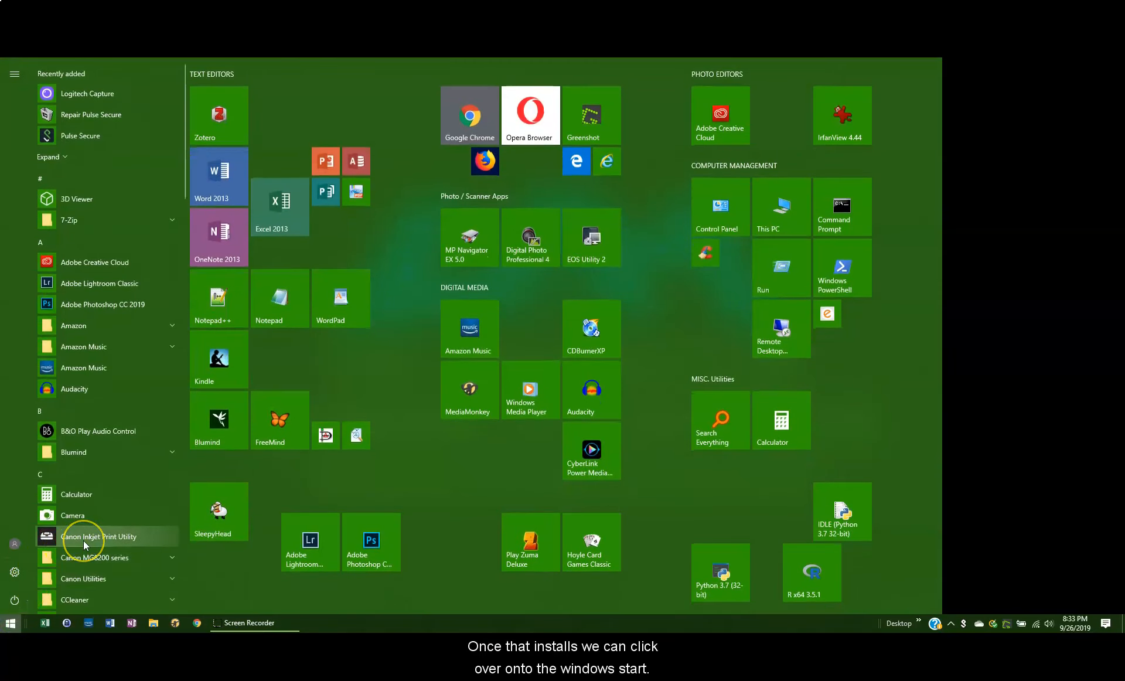
scroll(83, 540, down, 10)
scroll(83, 540, down, 4)
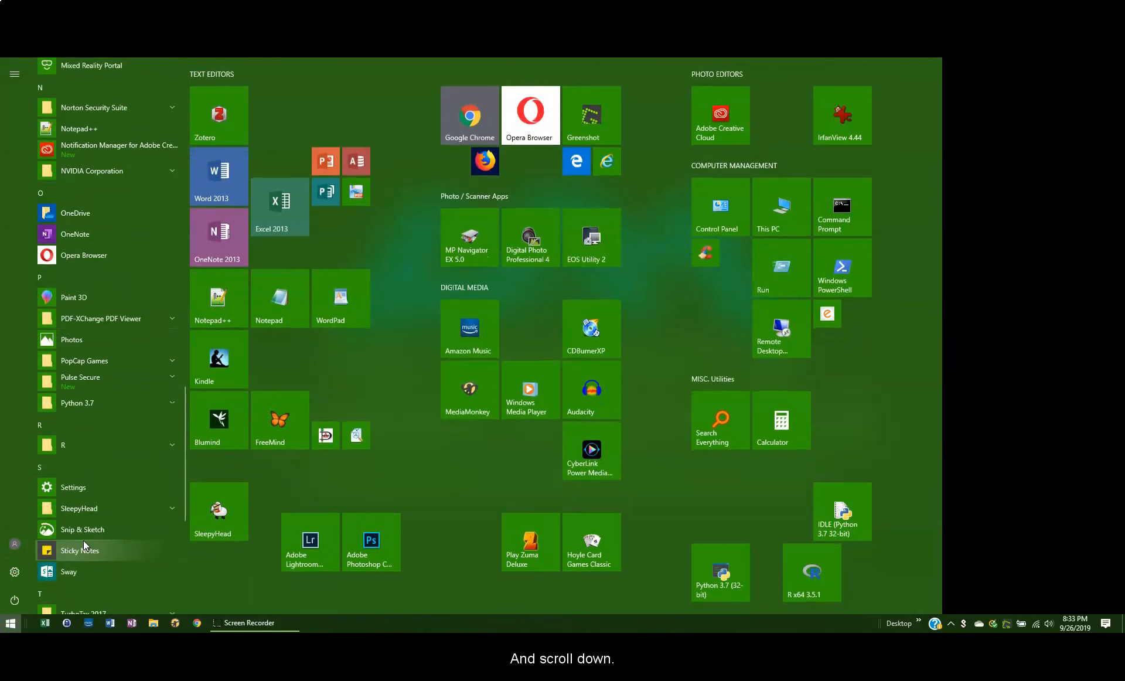
click(99, 385)
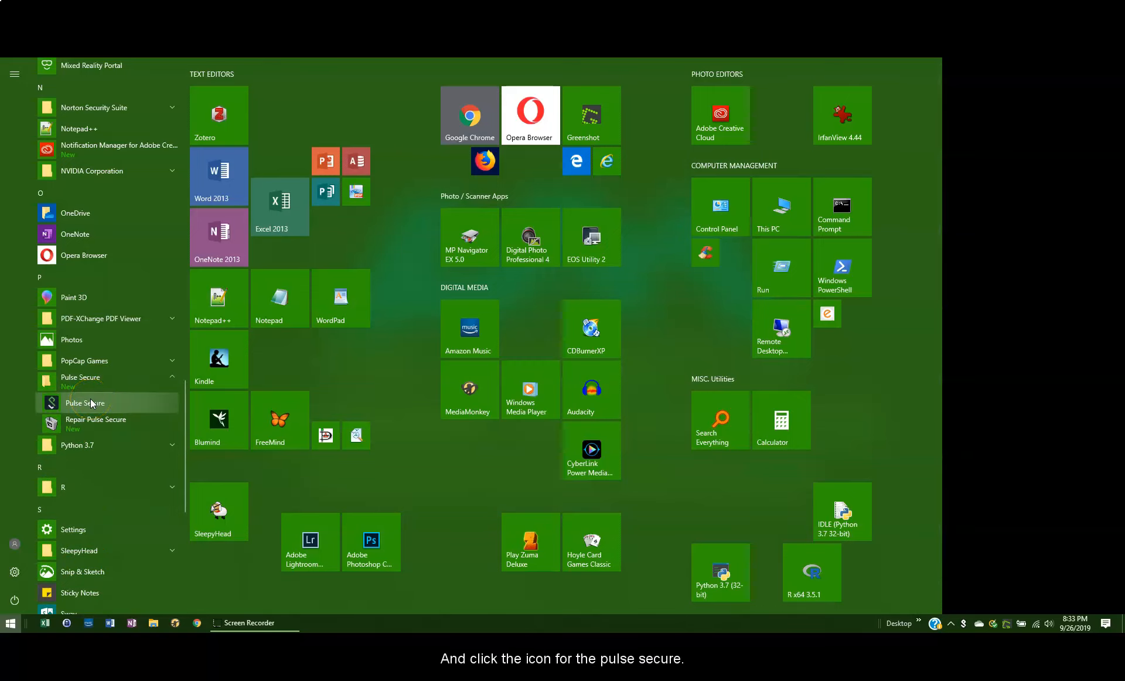
click(90, 403)
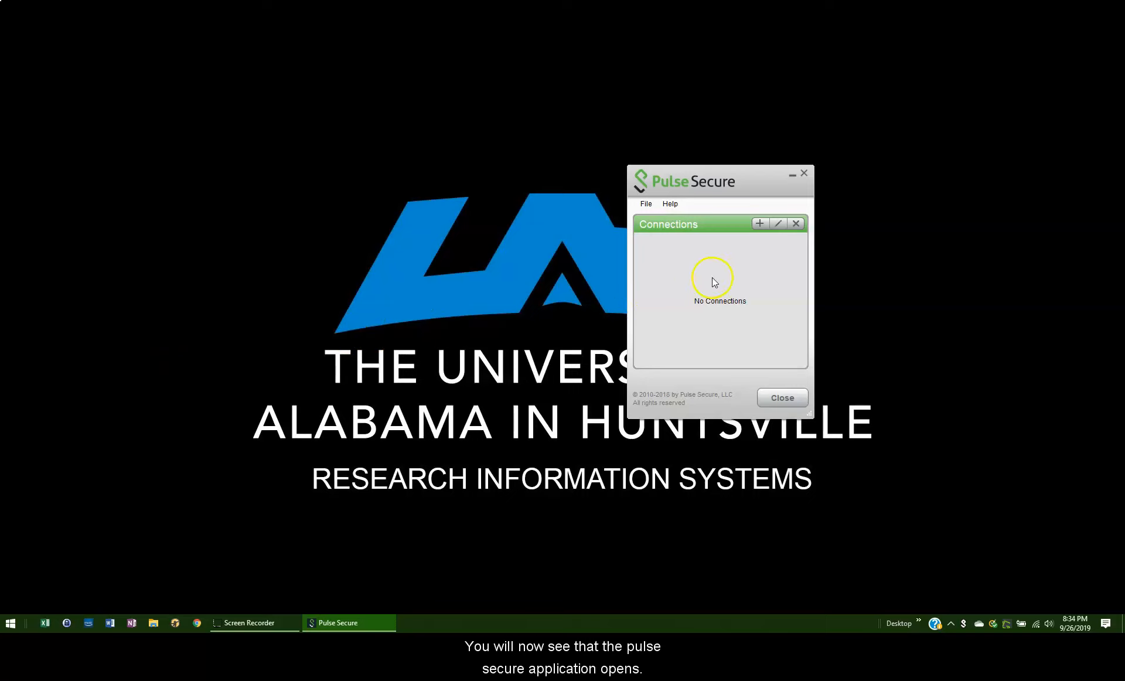
- Add a VPN connection named with the account holder's full name and using the server URL psvpn.uah.edu
click(759, 224)
click(737, 284)
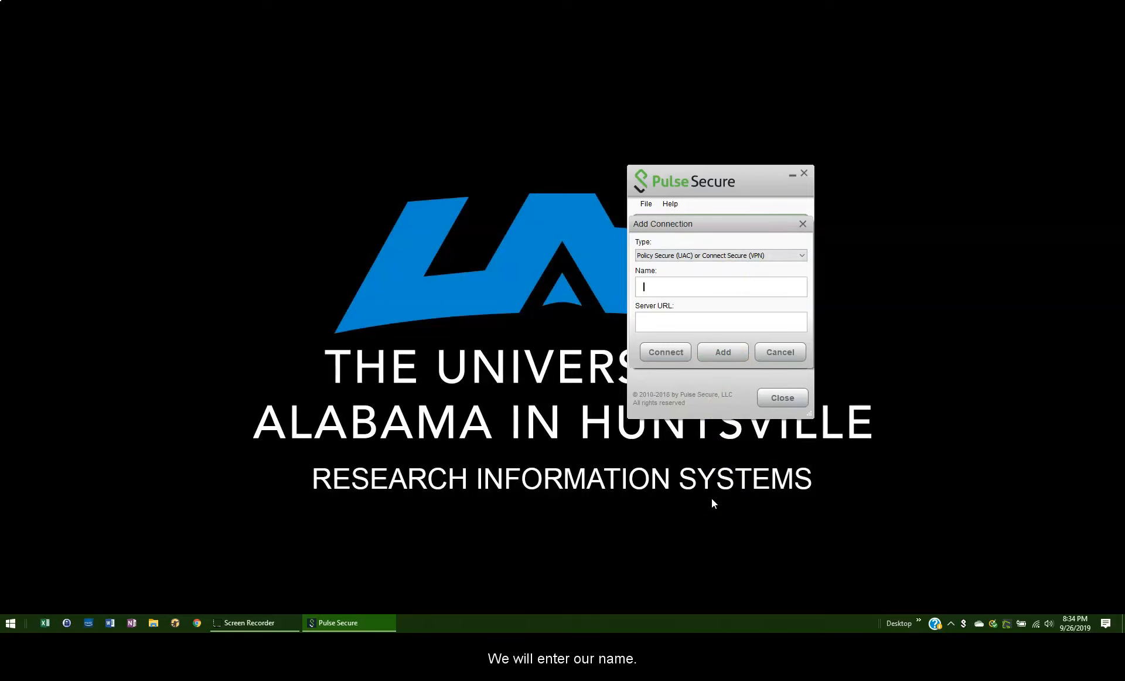
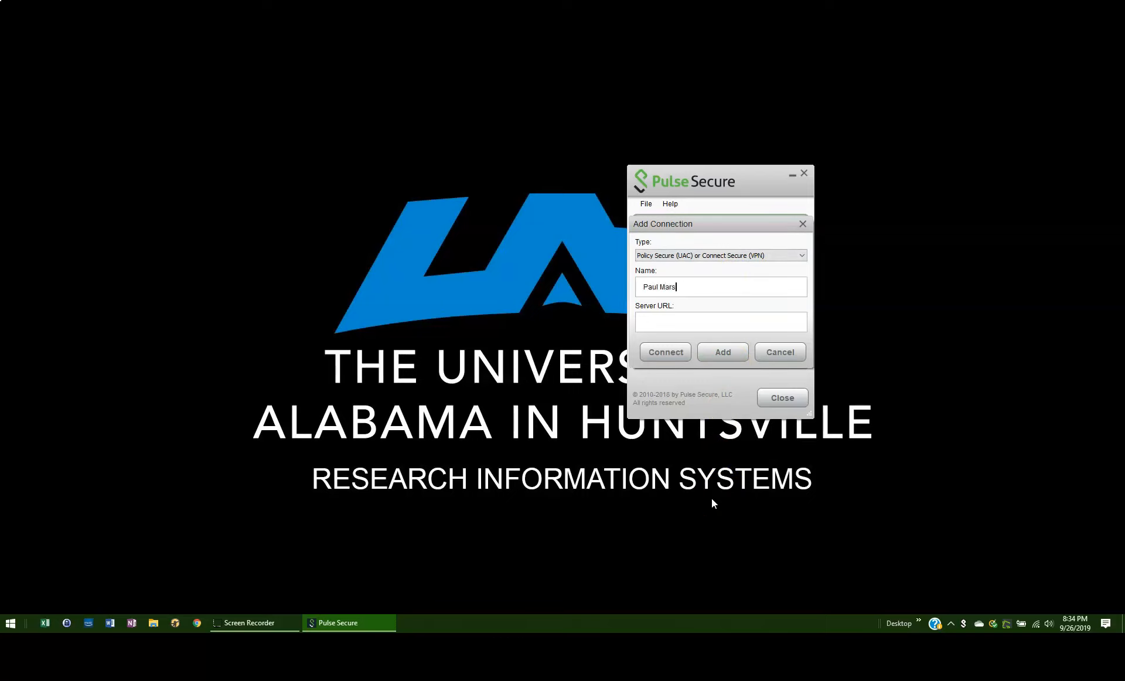
click(704, 501)
click(700, 321)
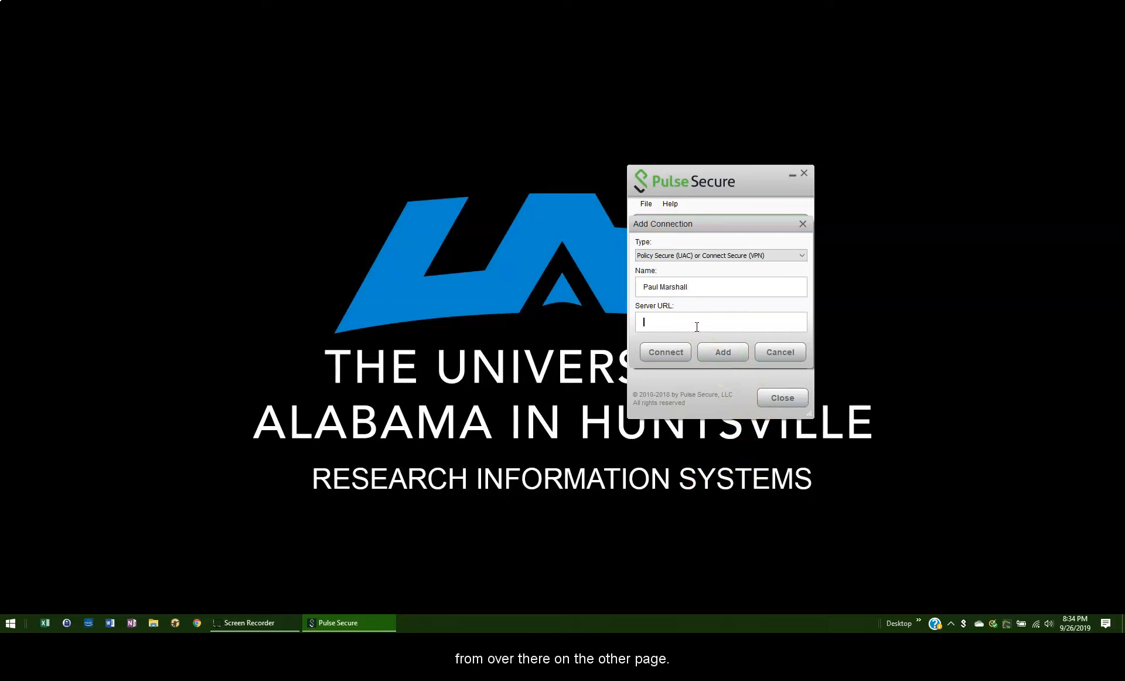
key(ctrl+v)
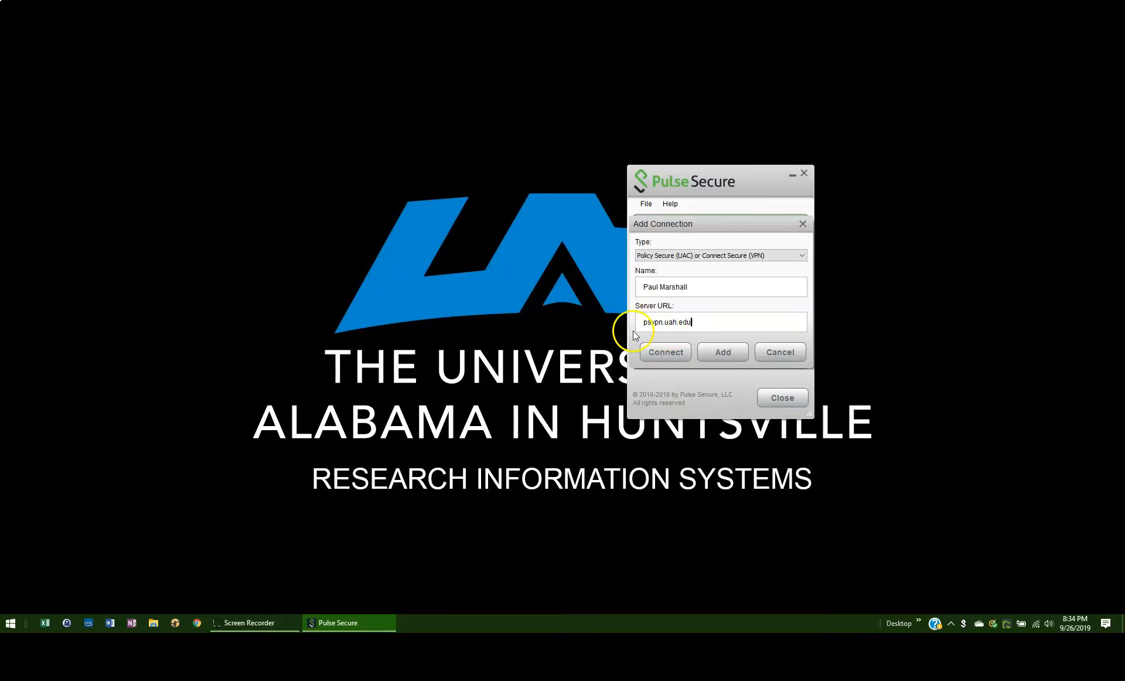
click(708, 350)
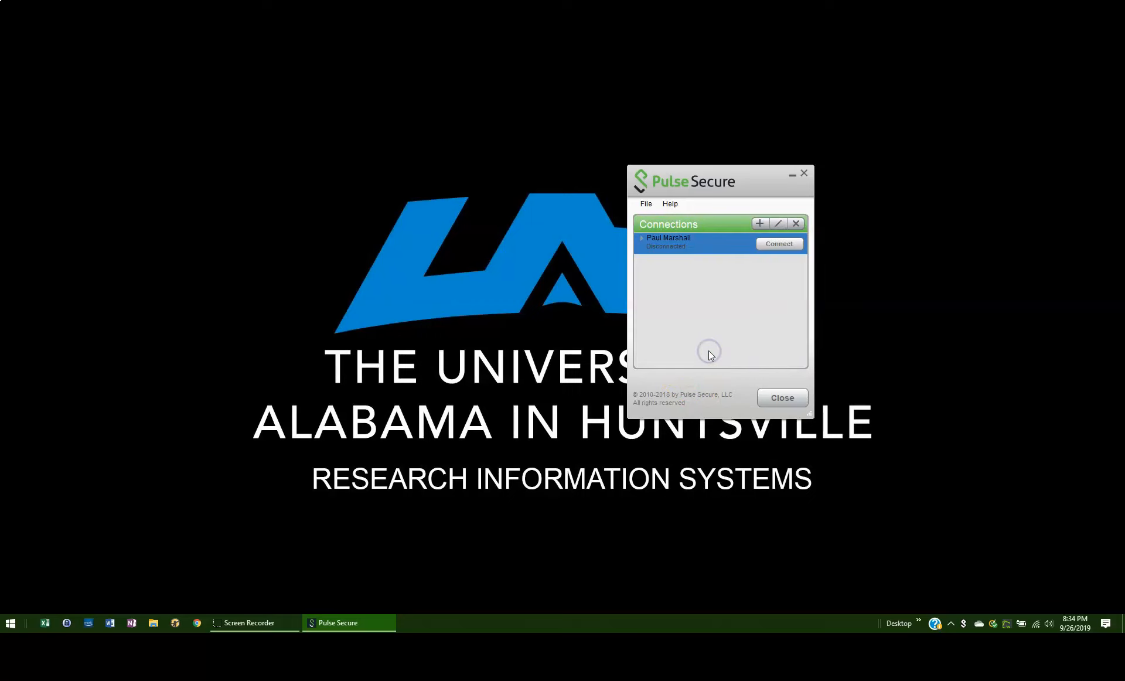
- Connect to the new VPN connection with the ChargerID e-mail address and account password, with Save settings enabled
click(779, 244)
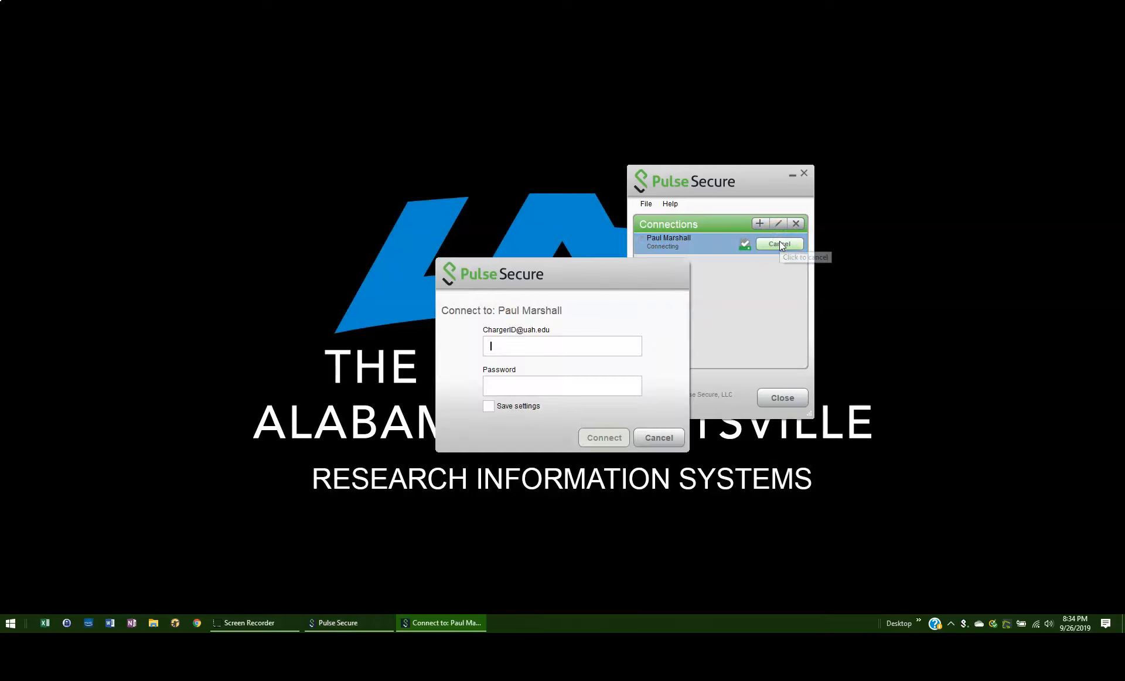
click(597, 350)
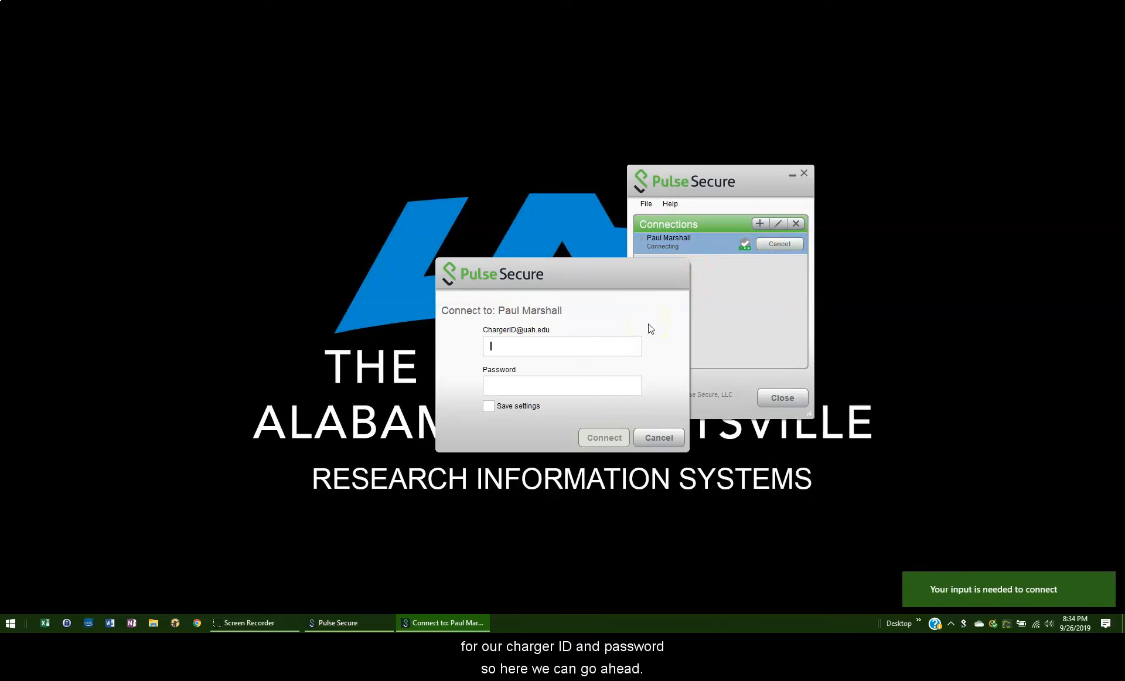
click(520, 351)
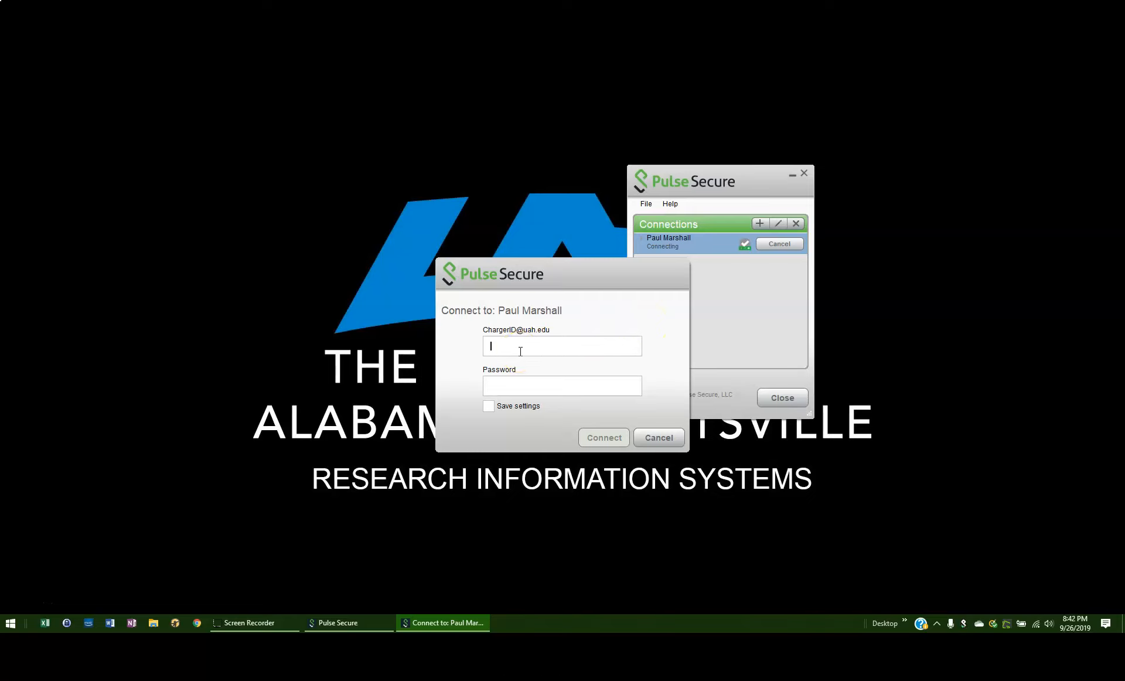
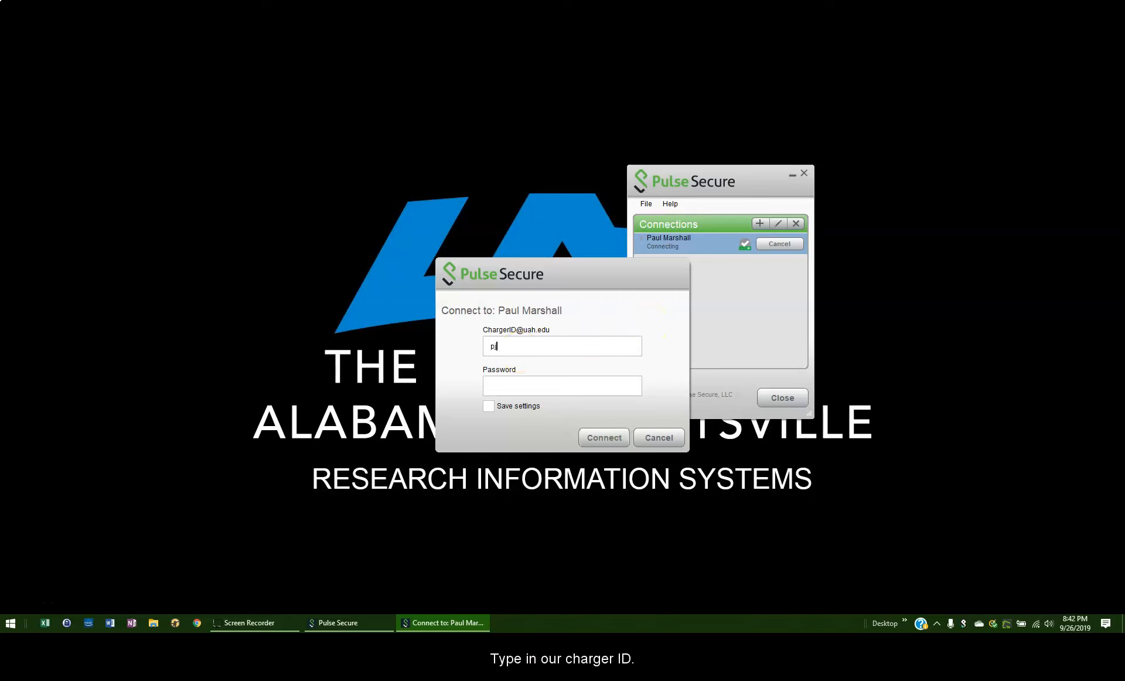
key(Tab)
text(••••••••••••)
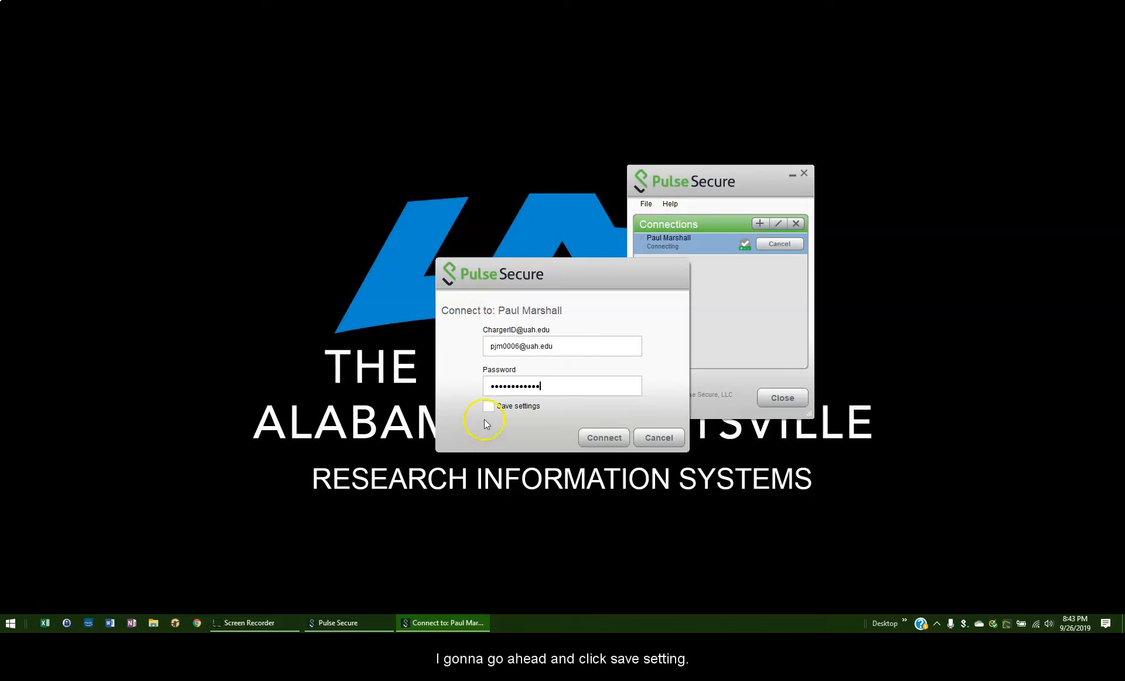
click(490, 408)
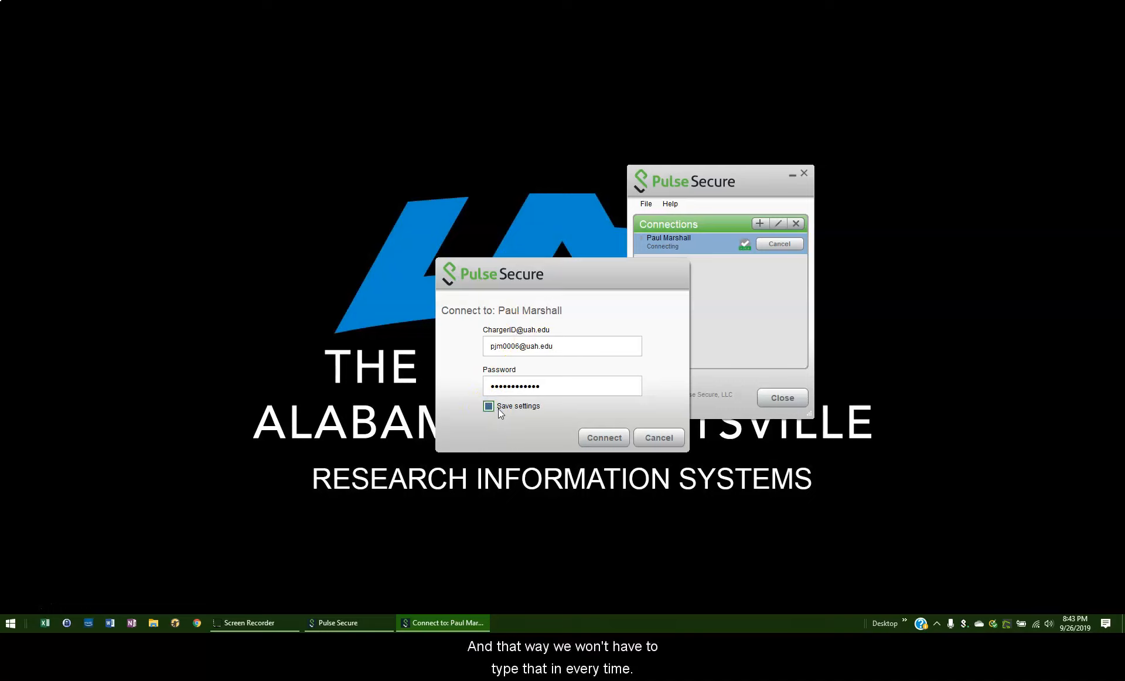
click(591, 434)
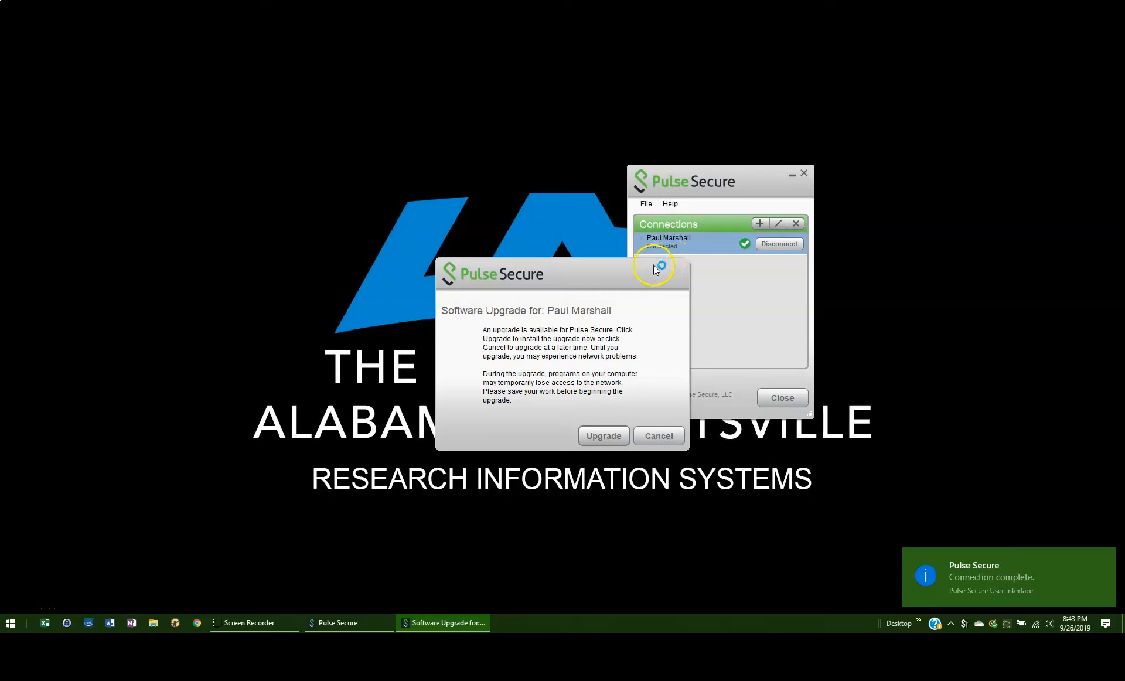
- Install the offered Pulse Secure software upgrade and reopen the Pulse Secure application
click(594, 438)
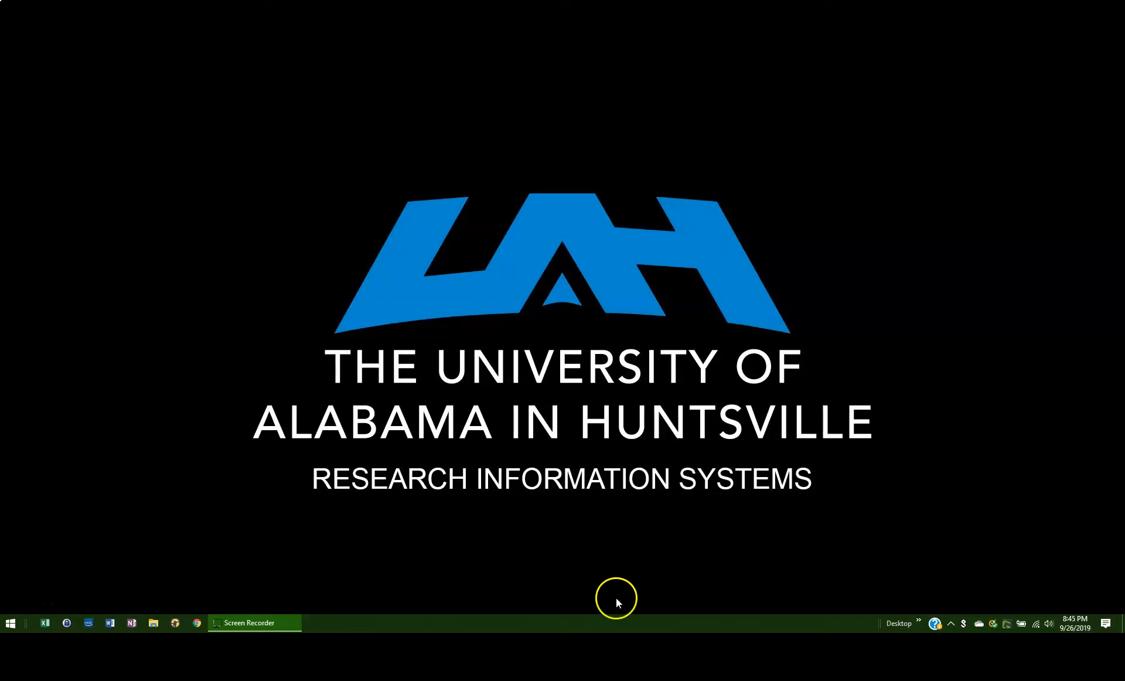
right_click(964, 624)
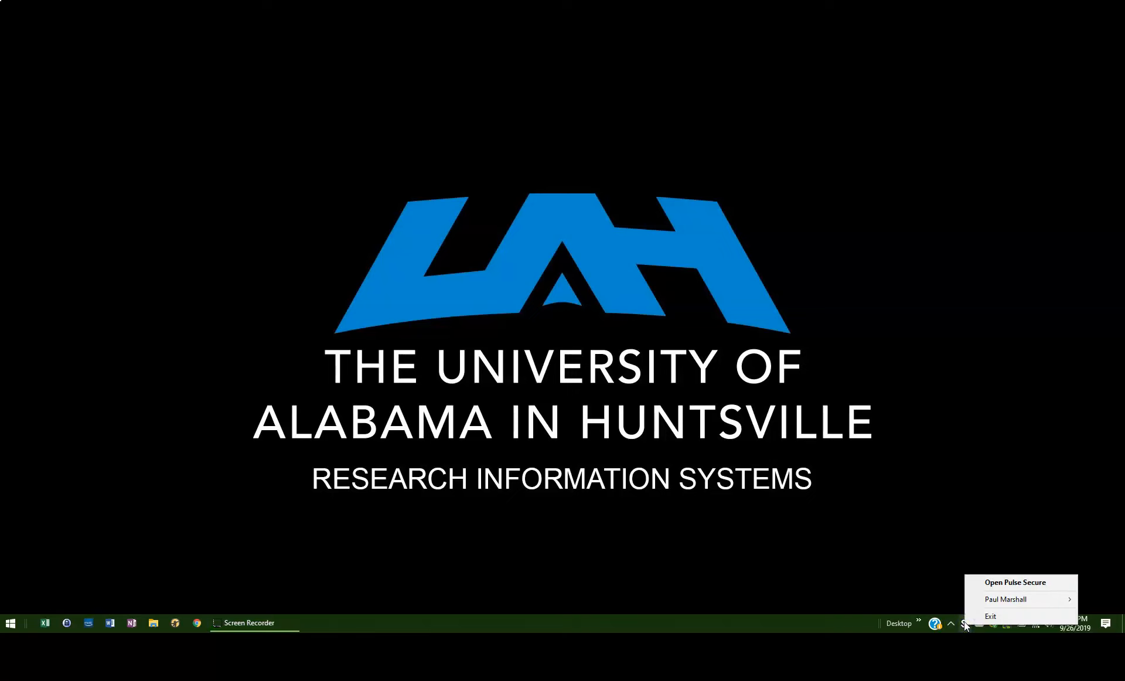
click(1017, 582)
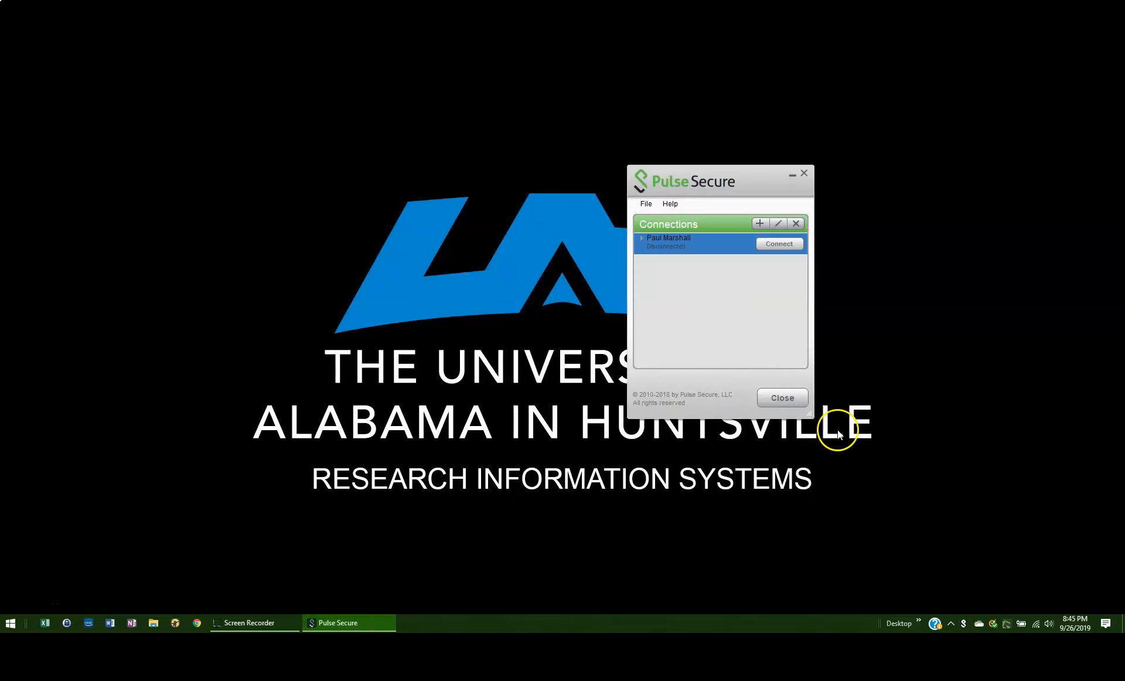